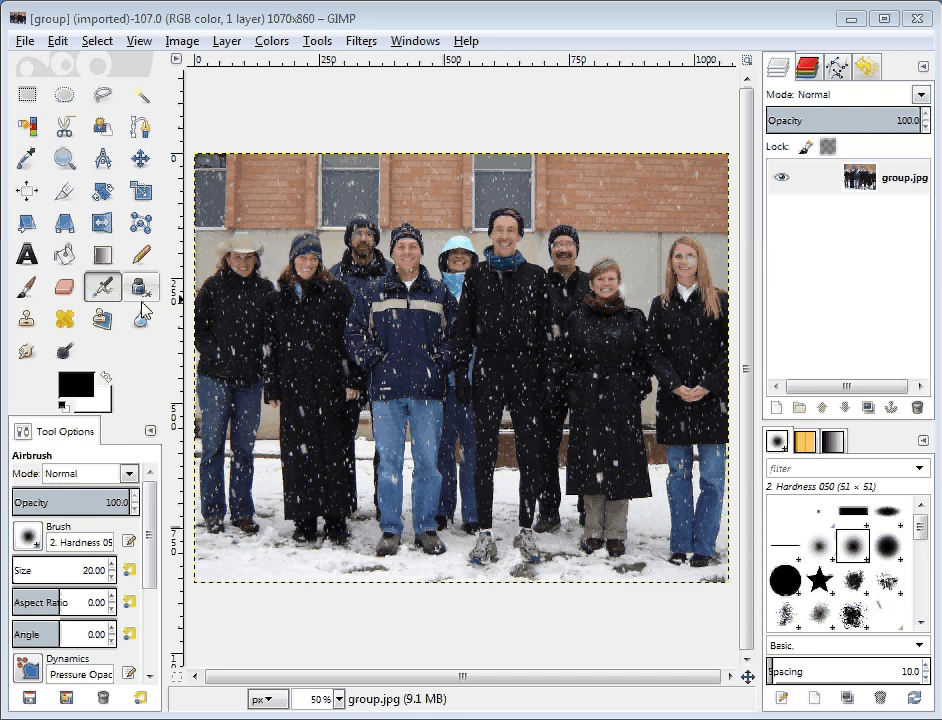
Select the Clone tool from the toolbox in place of the Airbrush
left_click(27, 318)
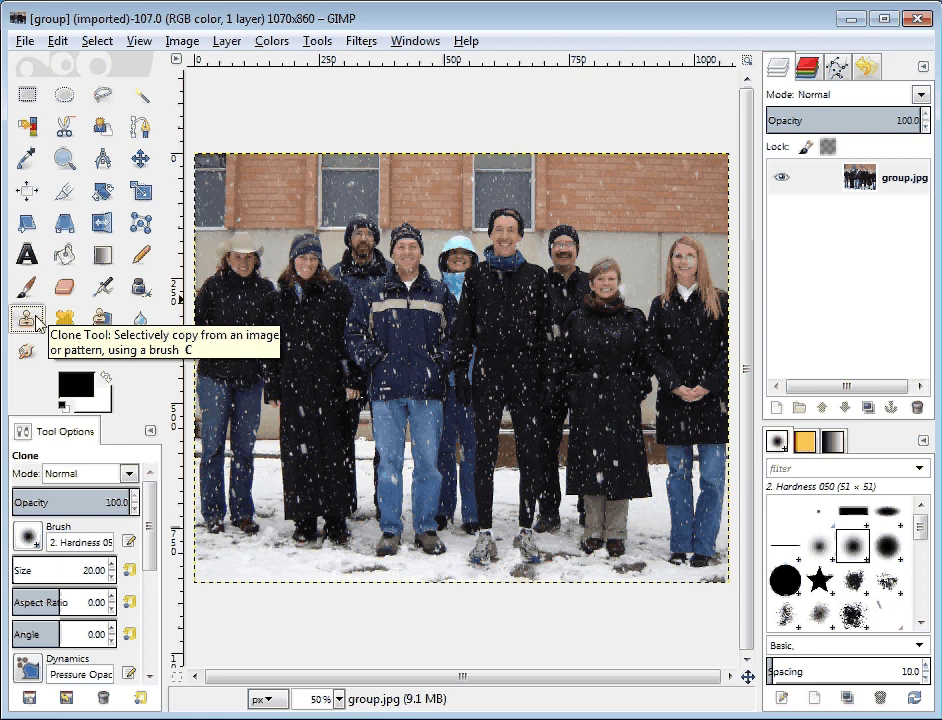
left_click(612, 200)
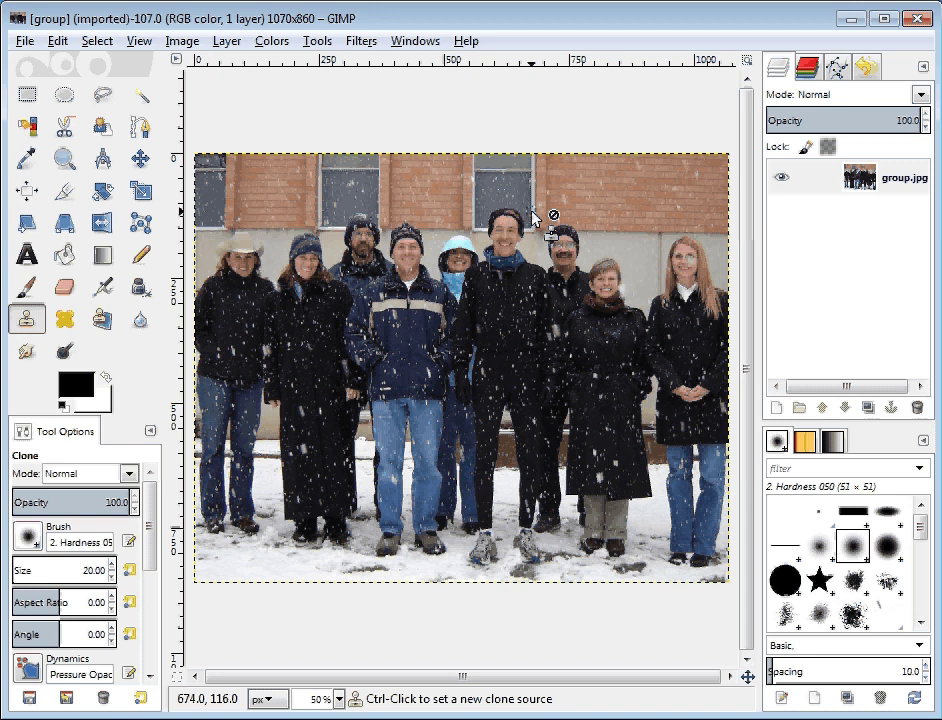
Zoom the group photo from 50% to 100% and scroll up to the brick wall
scroll(533, 217, "up", 1)
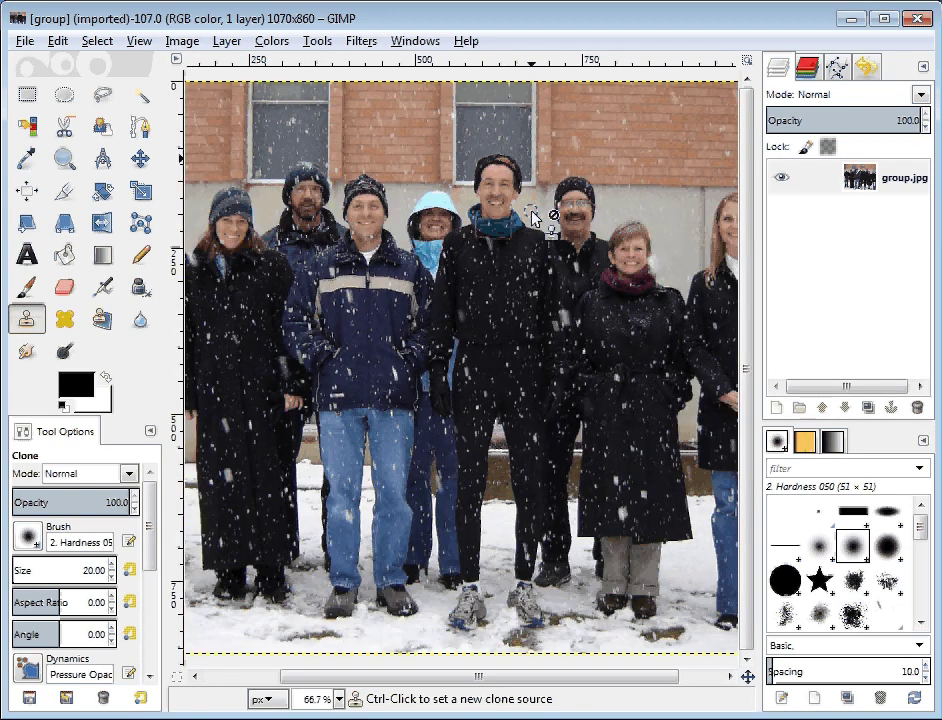
scroll(533, 217, "up", 1)
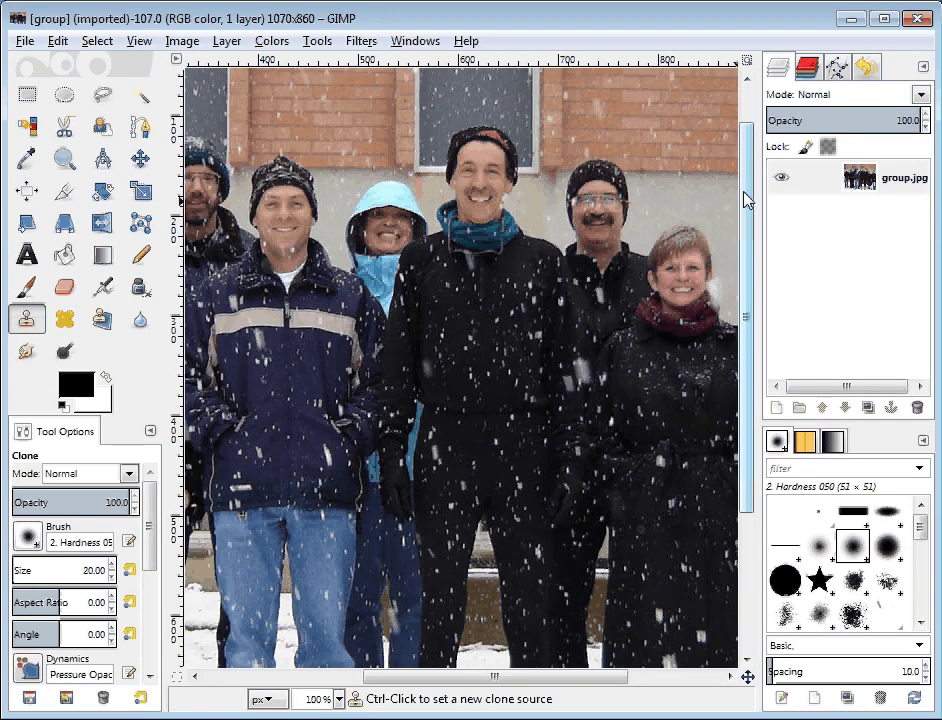
scroll(425, 260, "up", 1)
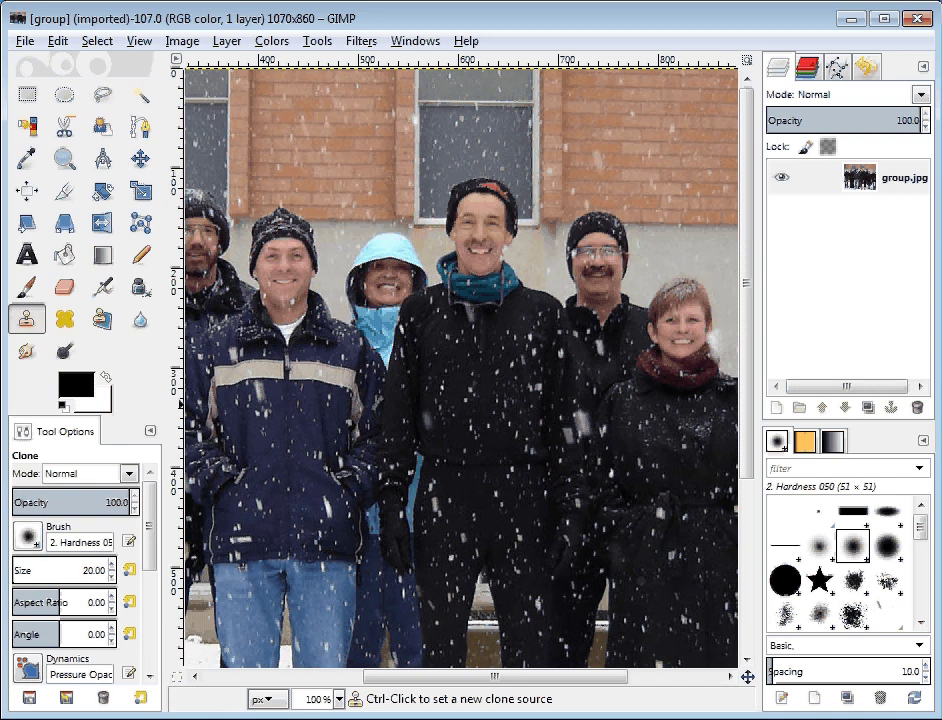
Ctrl-click the face of the man in the dark beanie to set the clone source
left_click(286, 261, "ctrl")
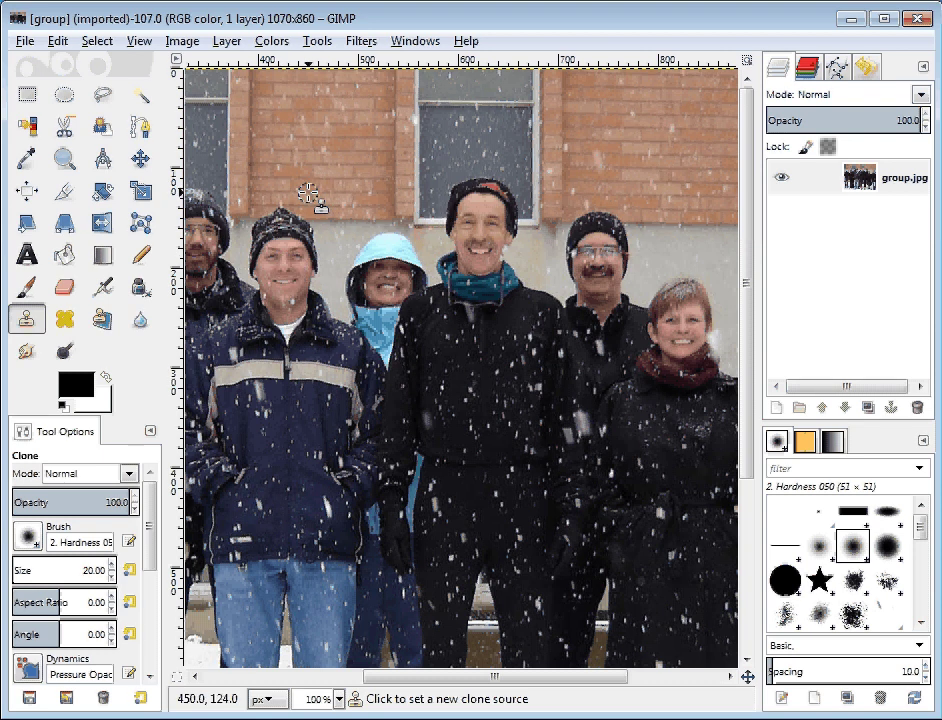
left_click(283, 257, "ctrl")
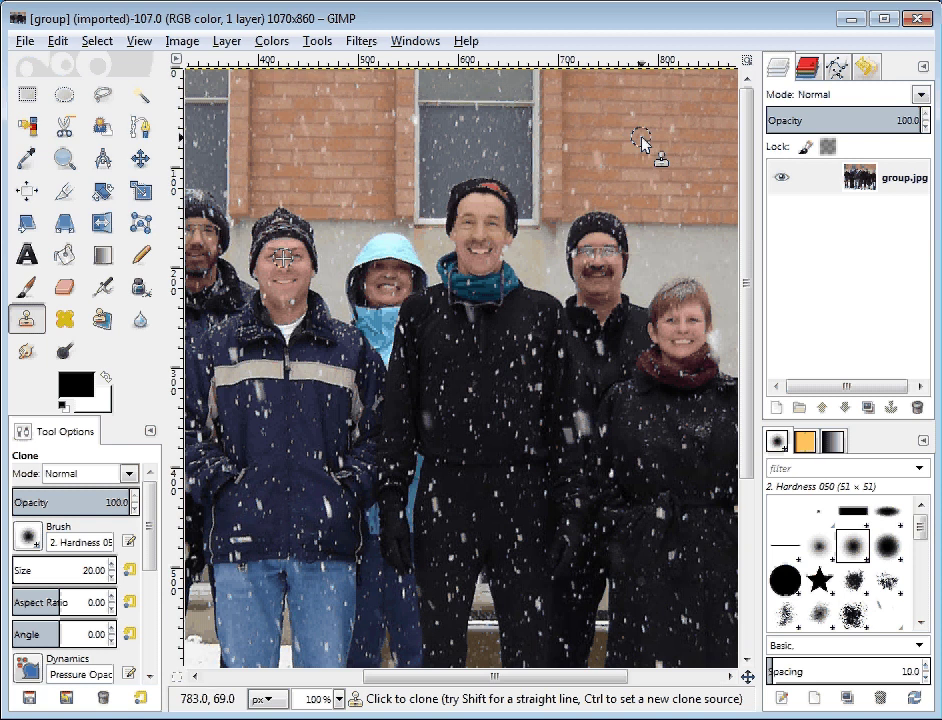
Paint the cloned face and beanie over the upper-right brick wall and window
mouse_move(637, 145)
left_mouse_down()
mouse_move(629, 149)
mouse_move(675, 116)
mouse_move(636, 124)
mouse_move(629, 187)
mouse_move(699, 147)
left_mouse_up()
mouse_move(590, 156)
left_mouse_down()
mouse_move(596, 172)
mouse_move(680, 142)
mouse_move(645, 155)
mouse_move(654, 152)
left_mouse_up()
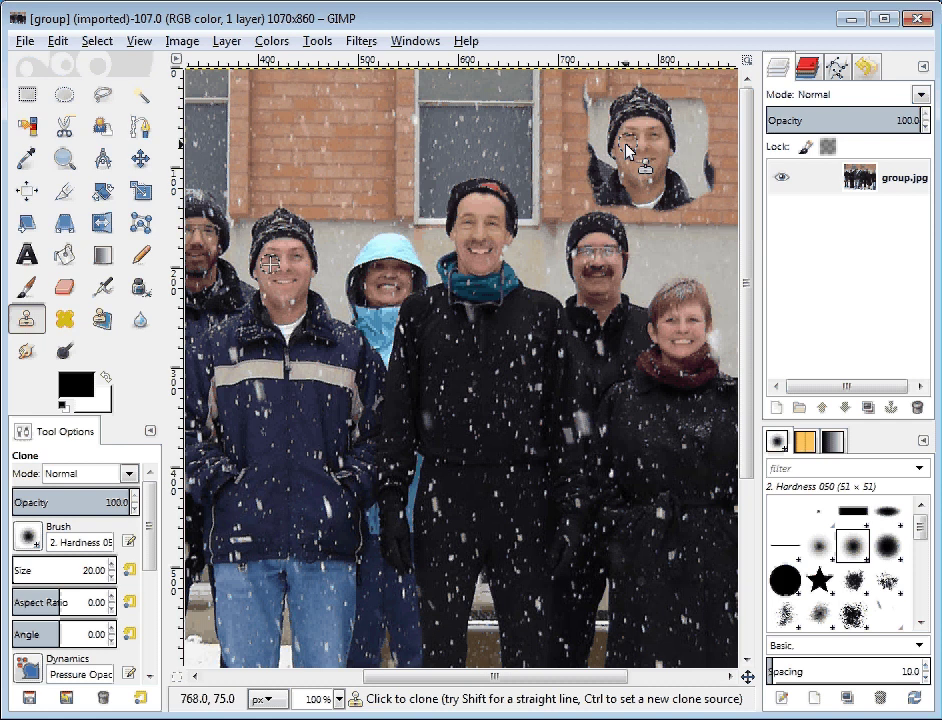
left_click_drag(627, 150, 660, 175)
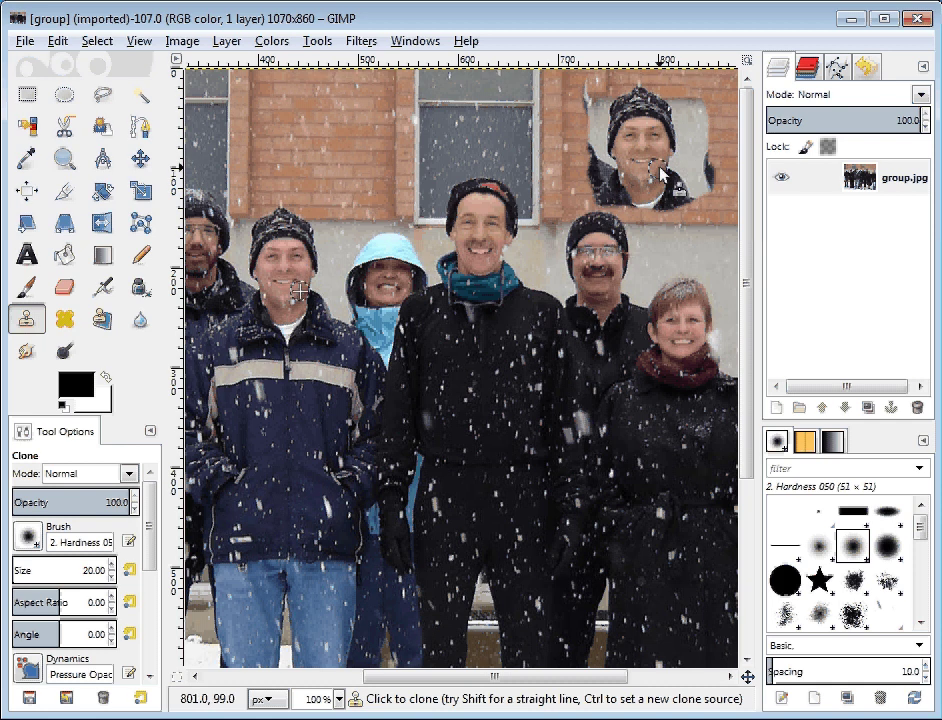
mouse_move(608, 96)
left_mouse_down()
mouse_move(583, 97)
mouse_move(561, 131)
mouse_move(583, 145)
mouse_move(573, 143)
mouse_move(579, 188)
mouse_move(590, 185)
left_mouse_up()
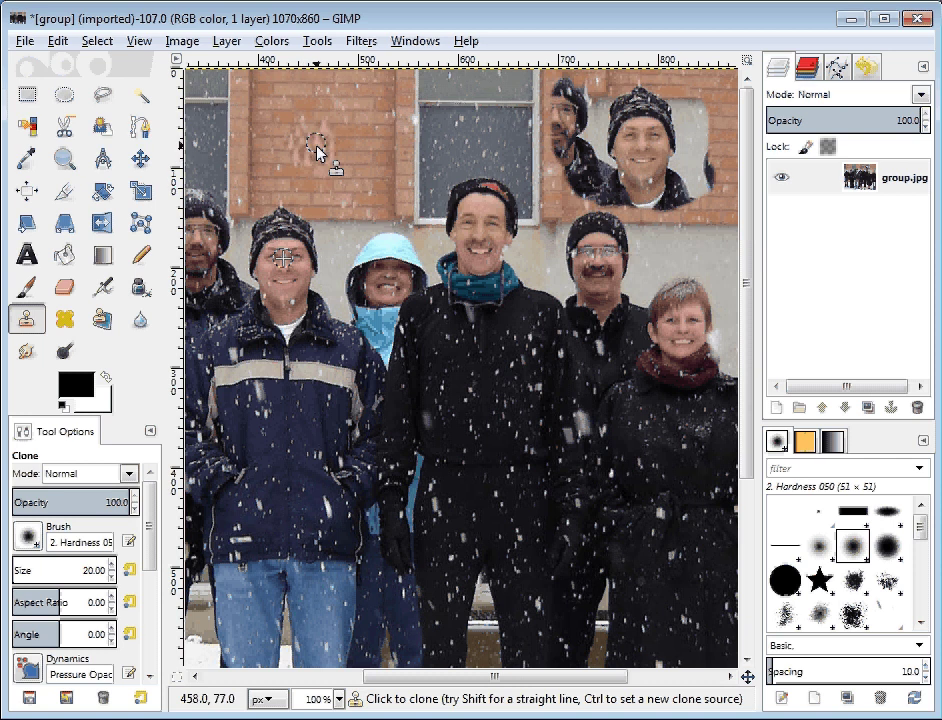
Clone a faint patch of the face onto the upper-left brick wall
mouse_move(317, 152)
left_mouse_down()
mouse_move(282, 155)
mouse_move(302, 115)
mouse_move(291, 116)
mouse_move(332, 152)
mouse_move(280, 170)
mouse_move(297, 176)
mouse_move(333, 150)
mouse_move(295, 103)
mouse_move(308, 94)
mouse_move(339, 153)
mouse_move(333, 109)
left_mouse_up()
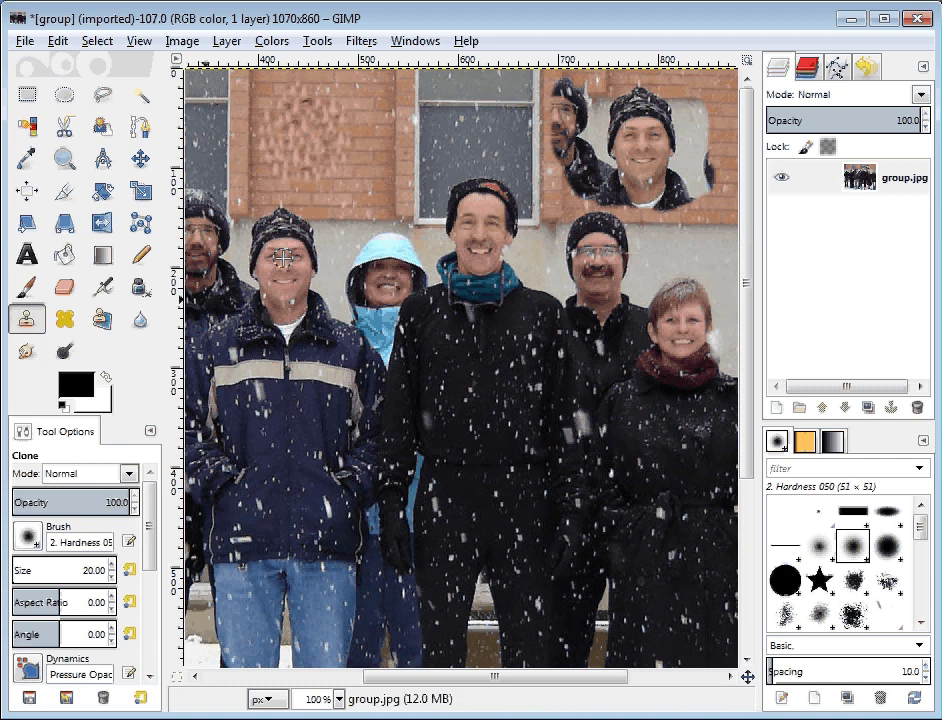
Switch to the Hardness 100 brush and add hard-edged clone marks to the brick wall
left_click(29, 540)
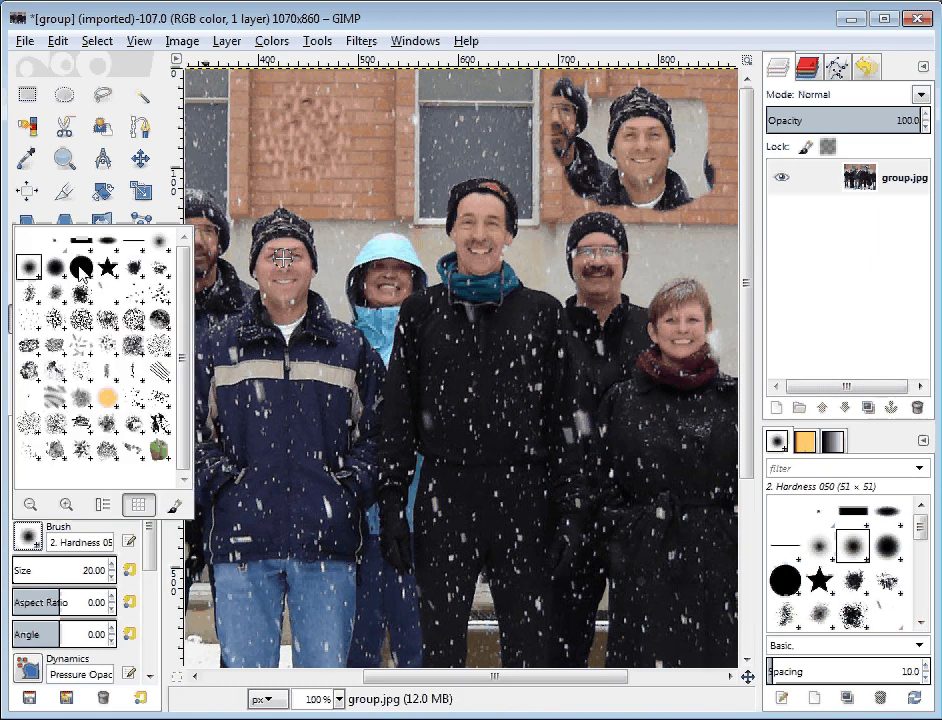
left_click(81, 268)
left_click(33, 543)
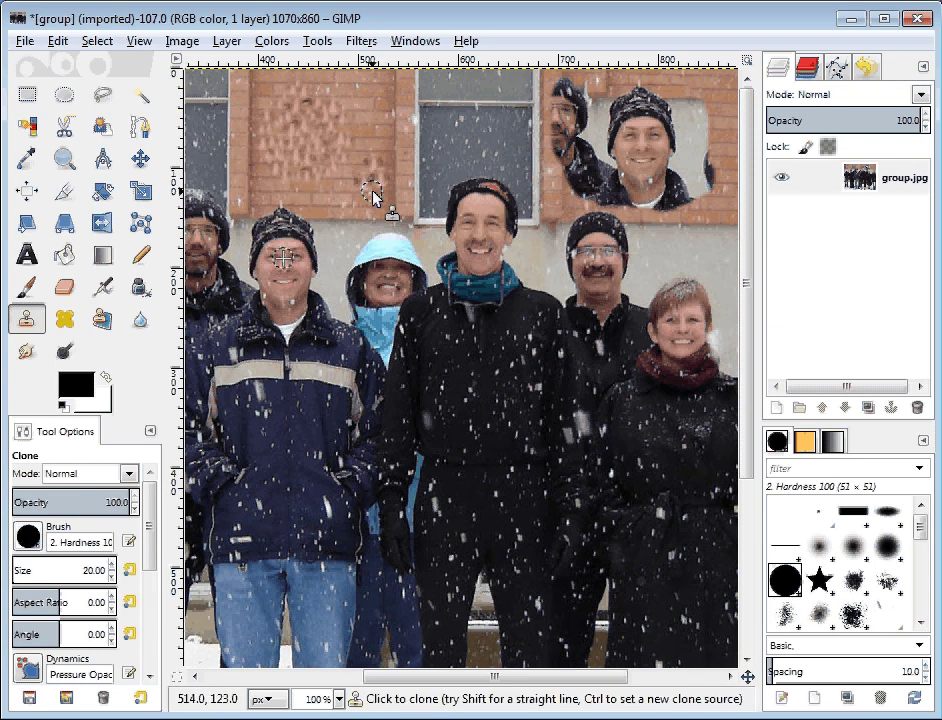
left_click_drag(372, 197, 336, 199)
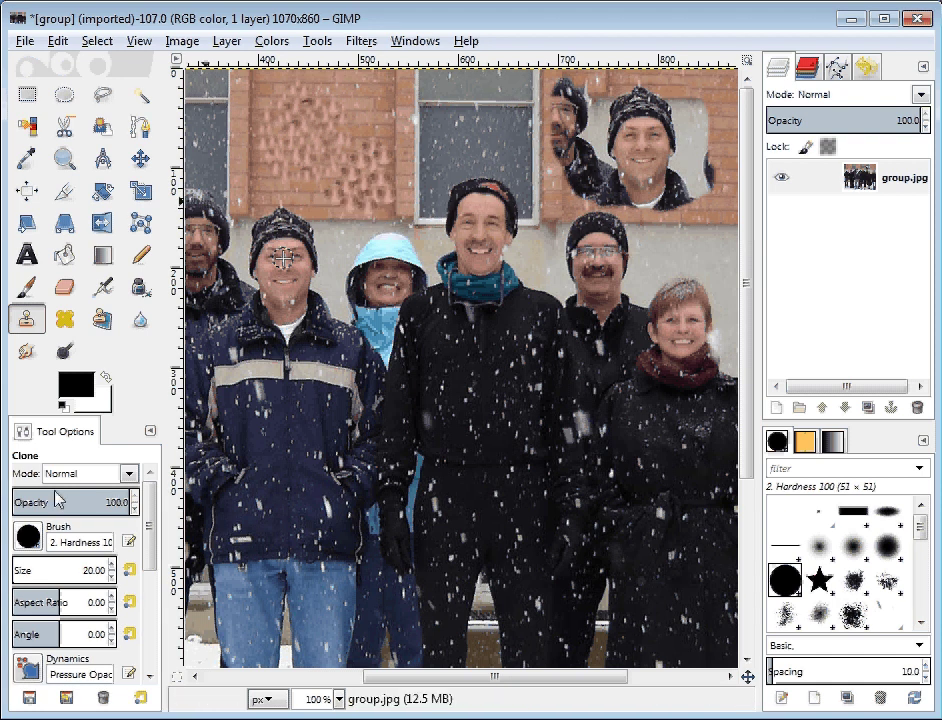
Return to the Hardness 050 brush and add more cloned patches on the brick wall
left_click(28, 538)
left_click(29, 267)
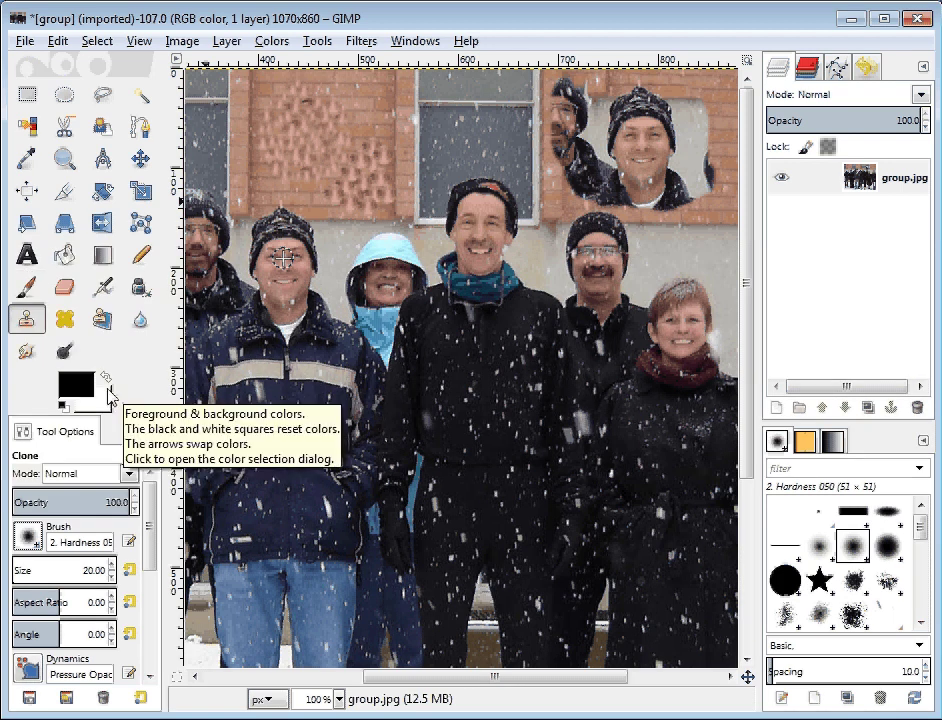
left_click(310, 187)
left_click_drag(273, 208, 334, 214)
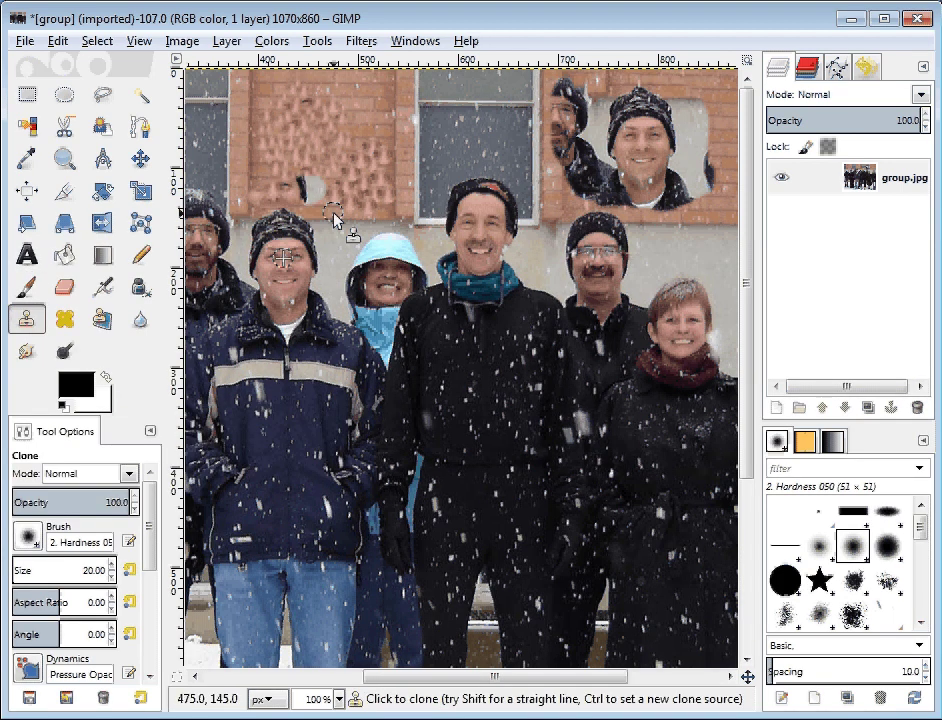
left_click_drag(260, 190, 332, 212)
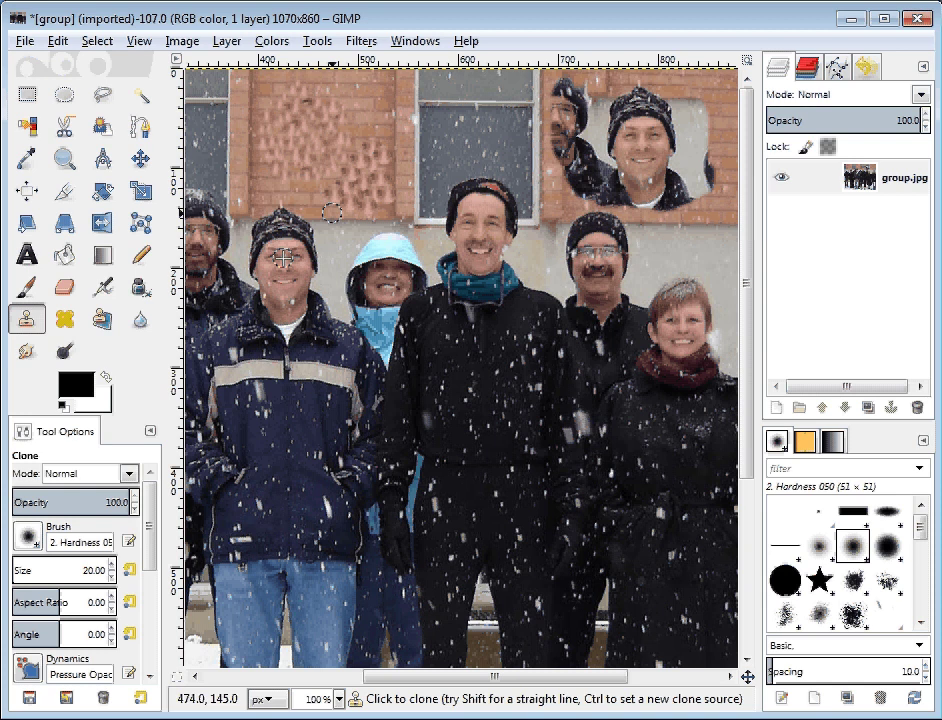
Show the Undo History dock listing the Clone steps
left_click(57, 40)
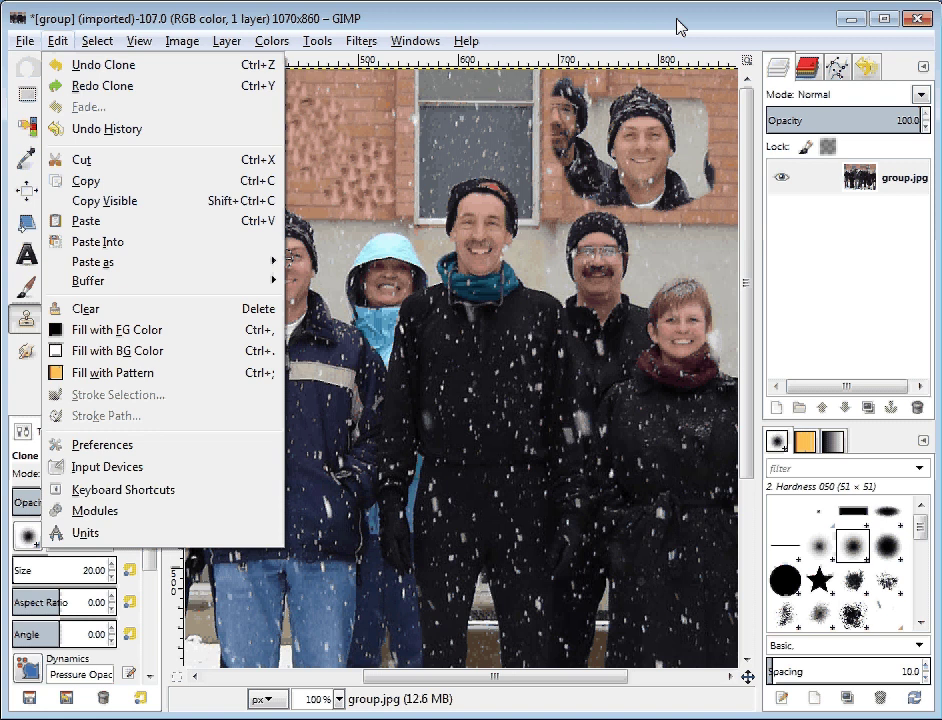
key("Escape")
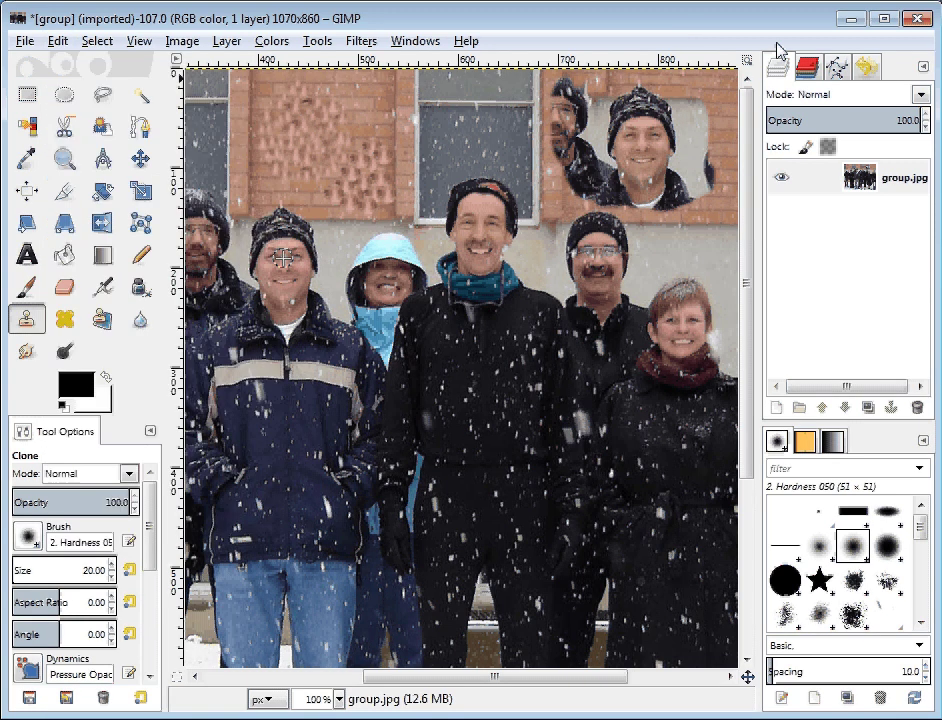
left_click(868, 68)
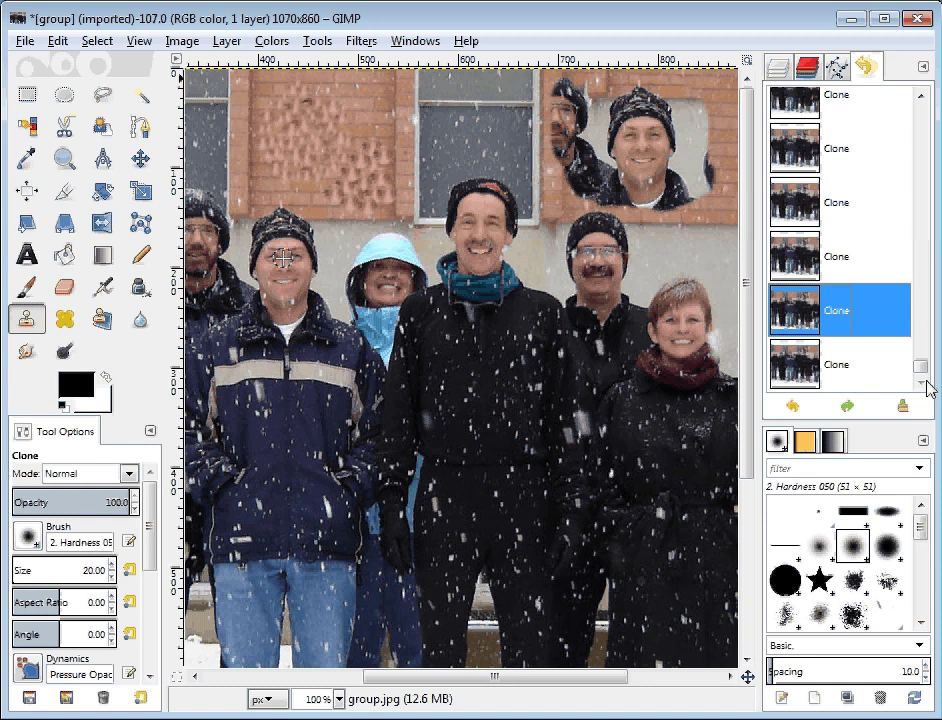
Step back through earlier Clone entries to the [Base Image] original photo
left_click_drag(922, 368, 921, 106)
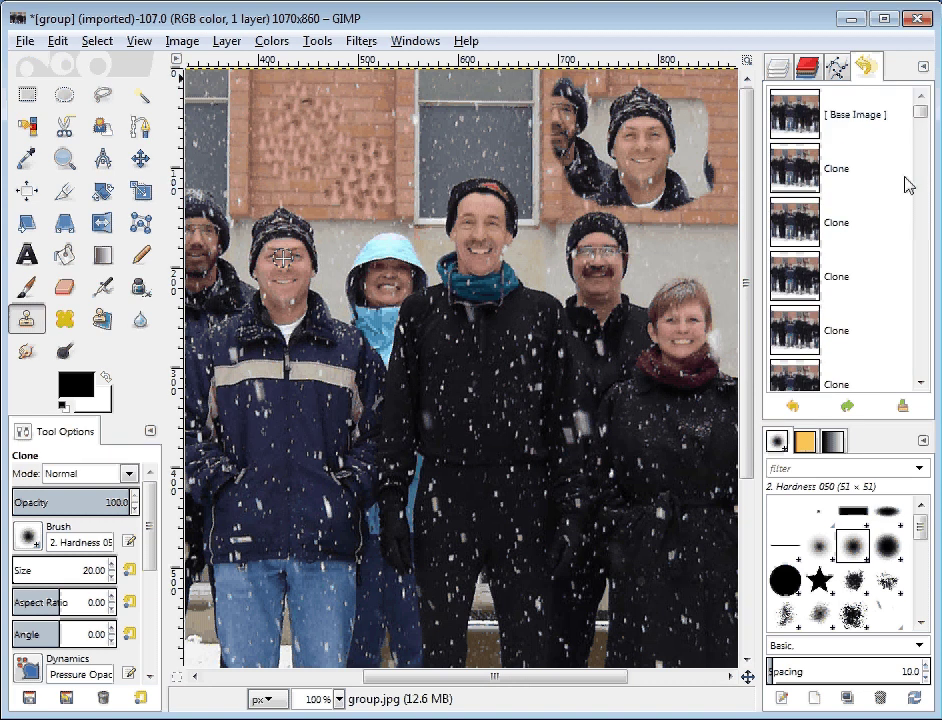
left_click(906, 184)
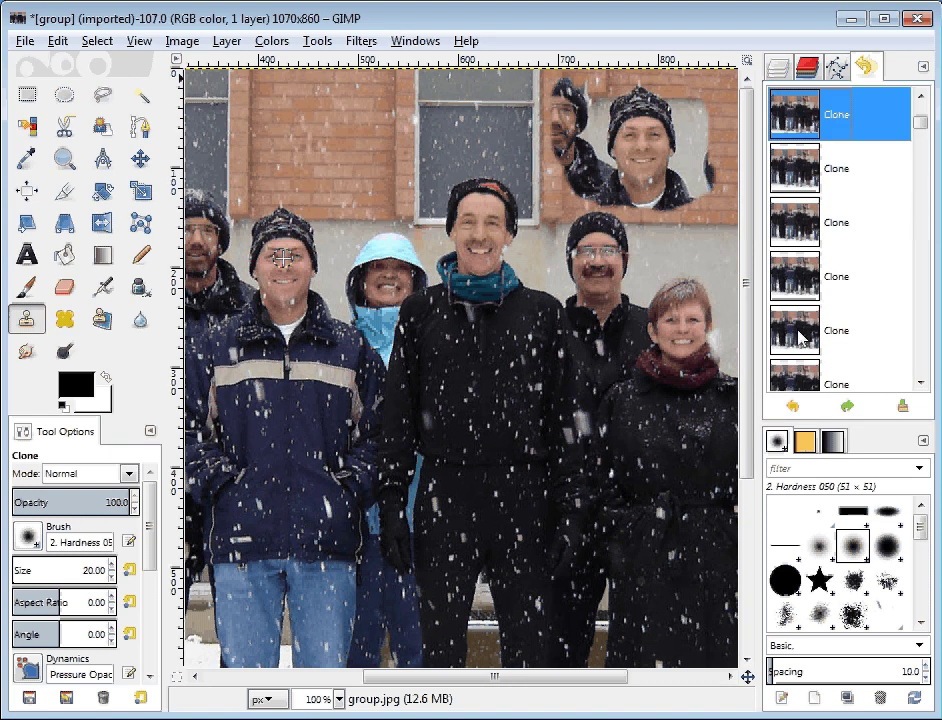
left_click_drag(920, 122, 926, 104)
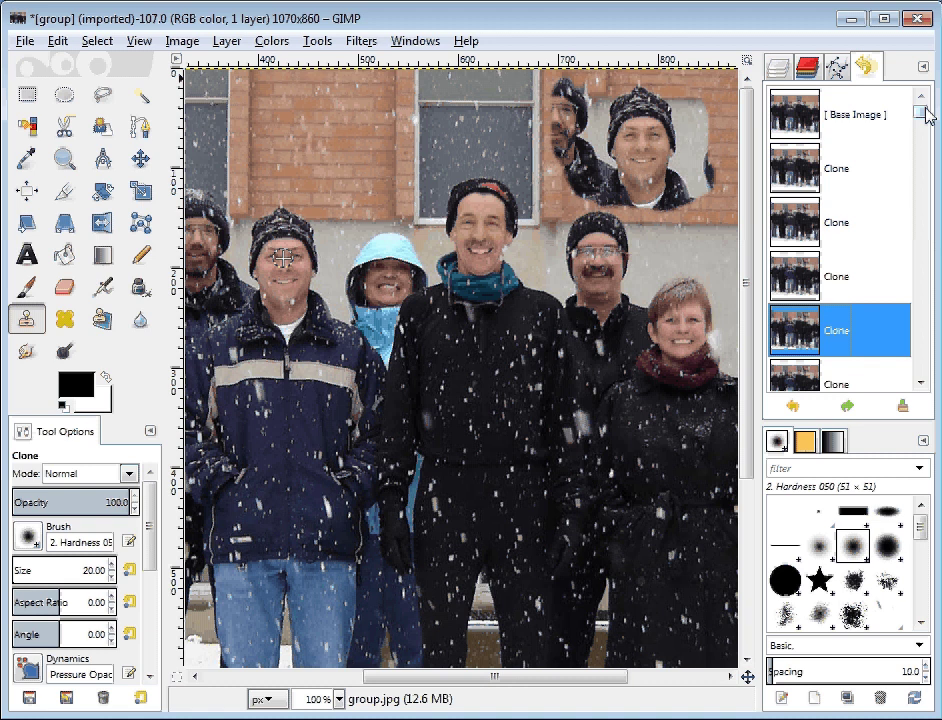
left_click(811, 252)
left_click(814, 222)
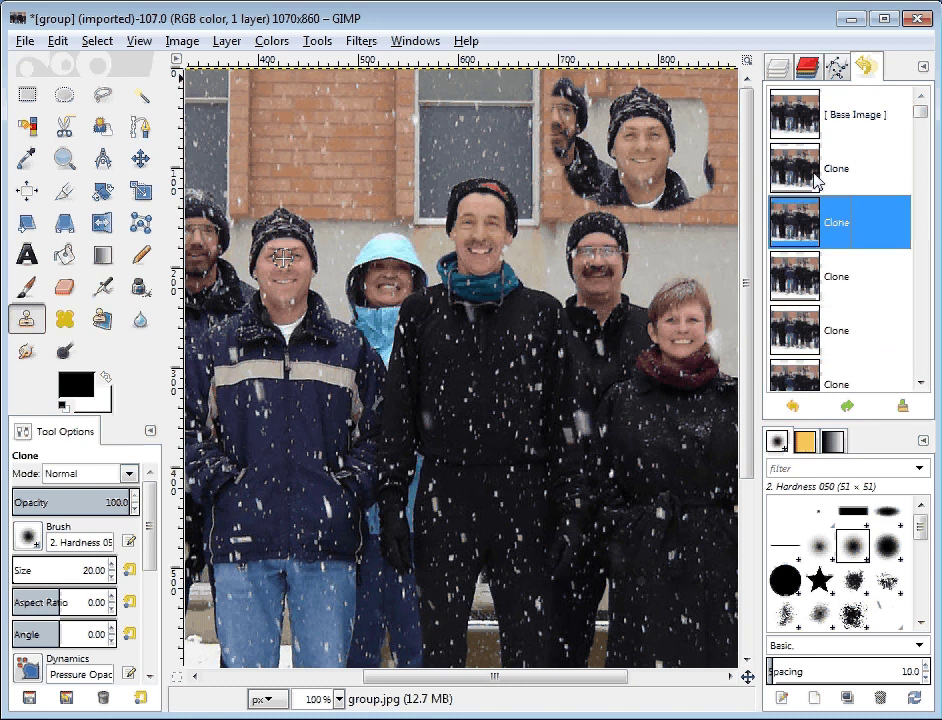
left_click(820, 126)
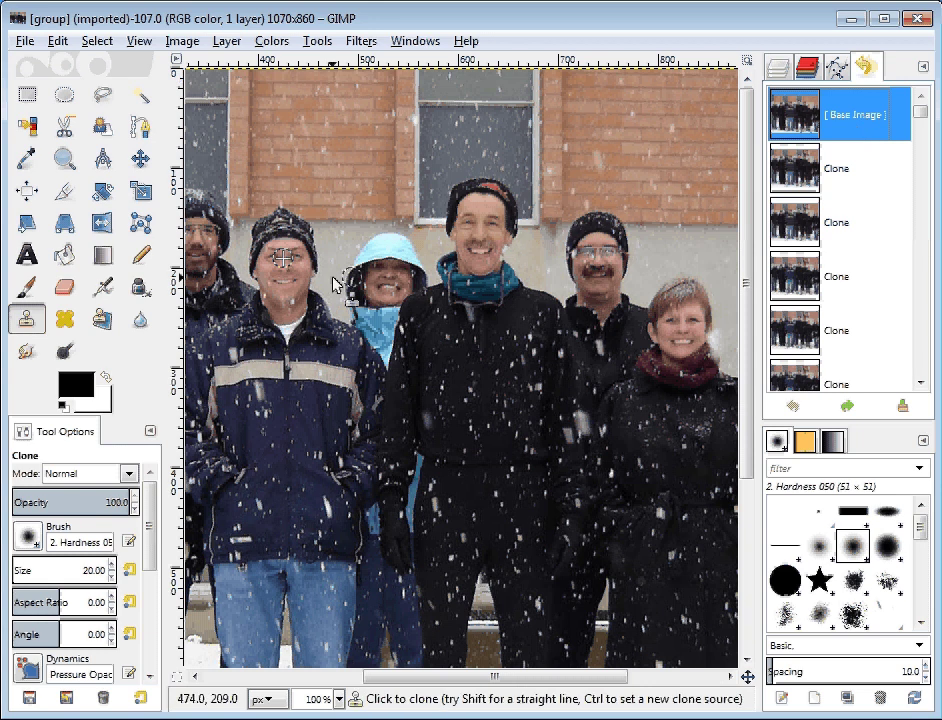
Redo all Clone strokes, then undo only the final one
left_click(838, 232)
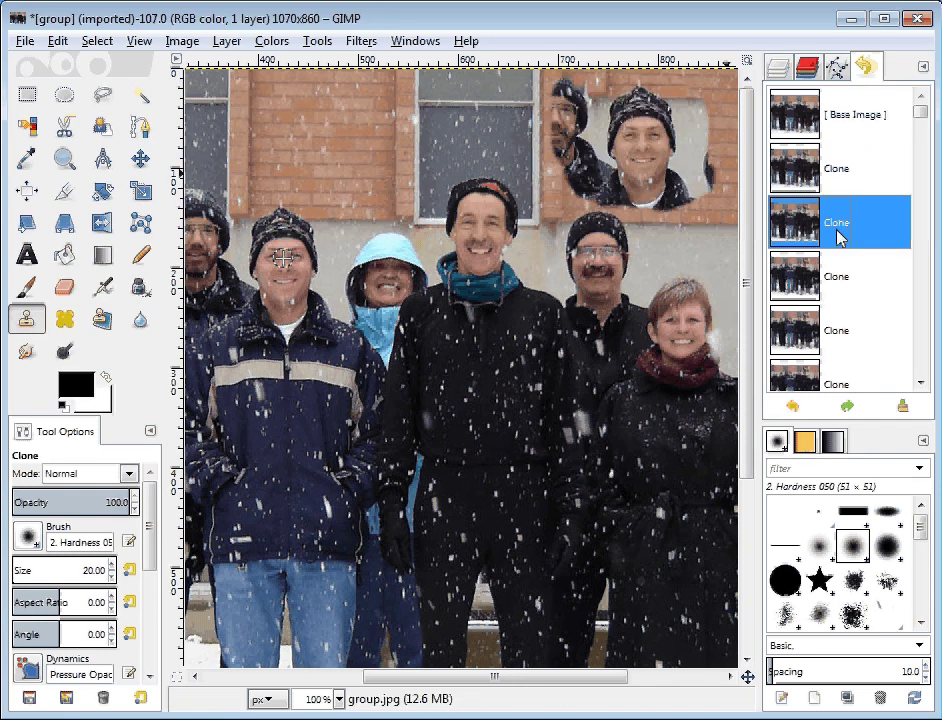
key("ctrl+y")
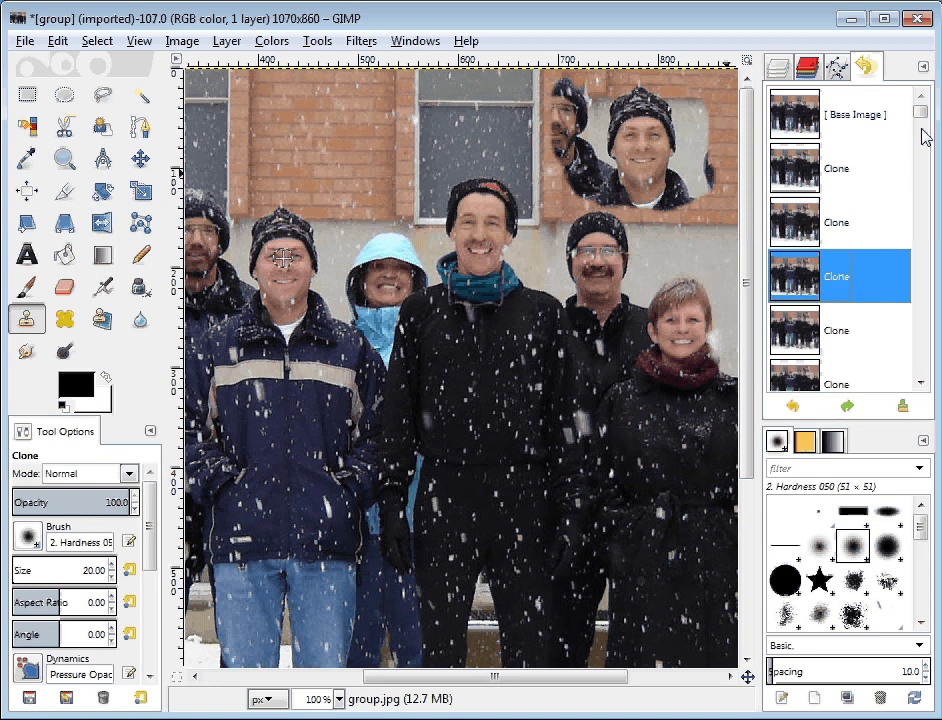
scroll(851, 374, "down", 5)
left_click(848, 368)
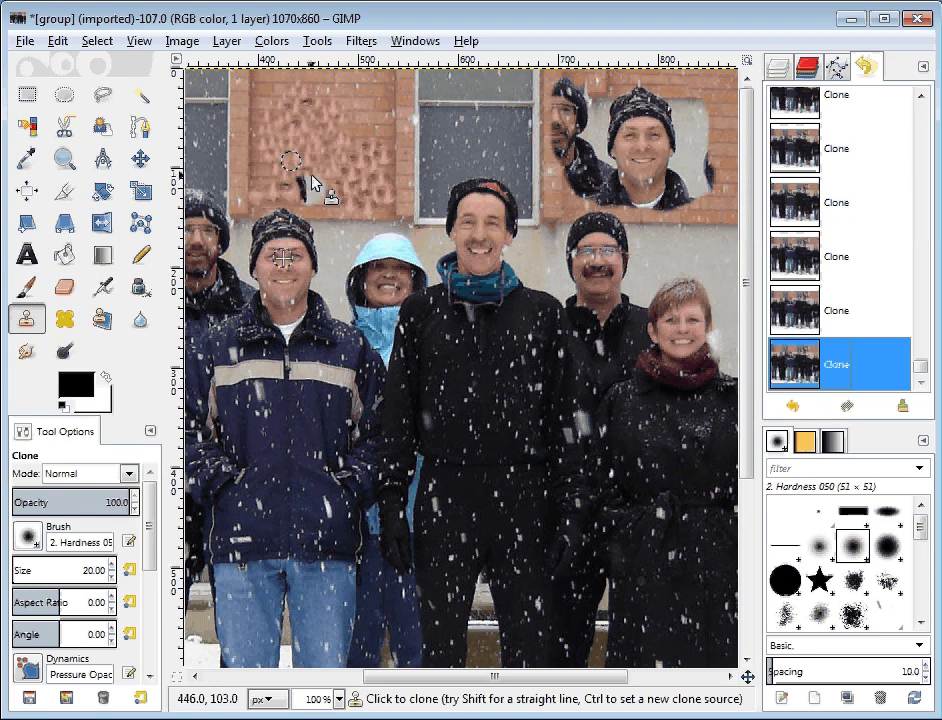
left_click(849, 320)
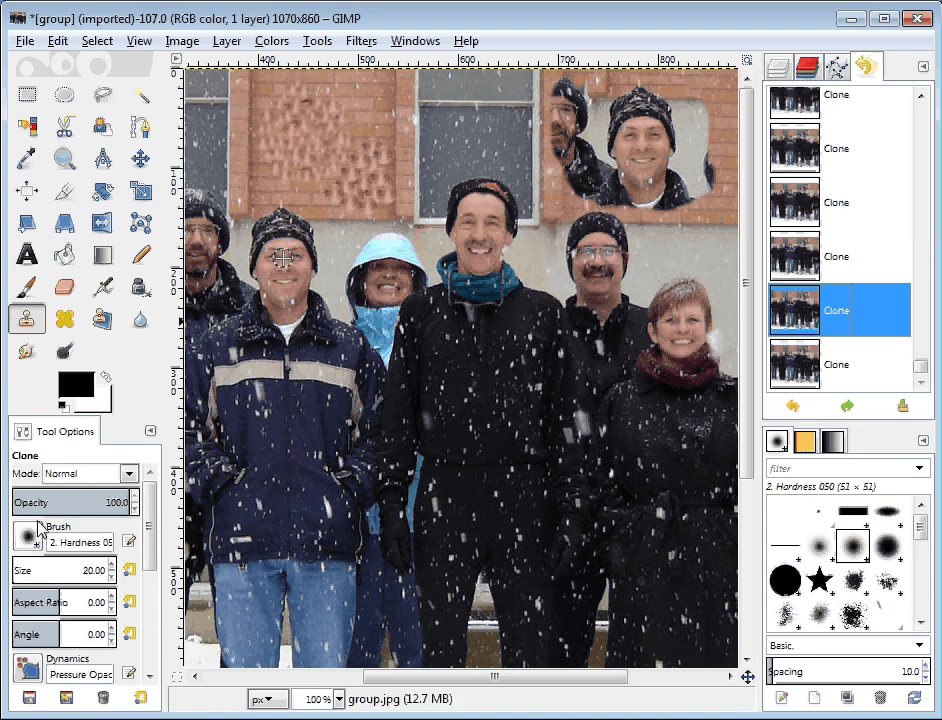